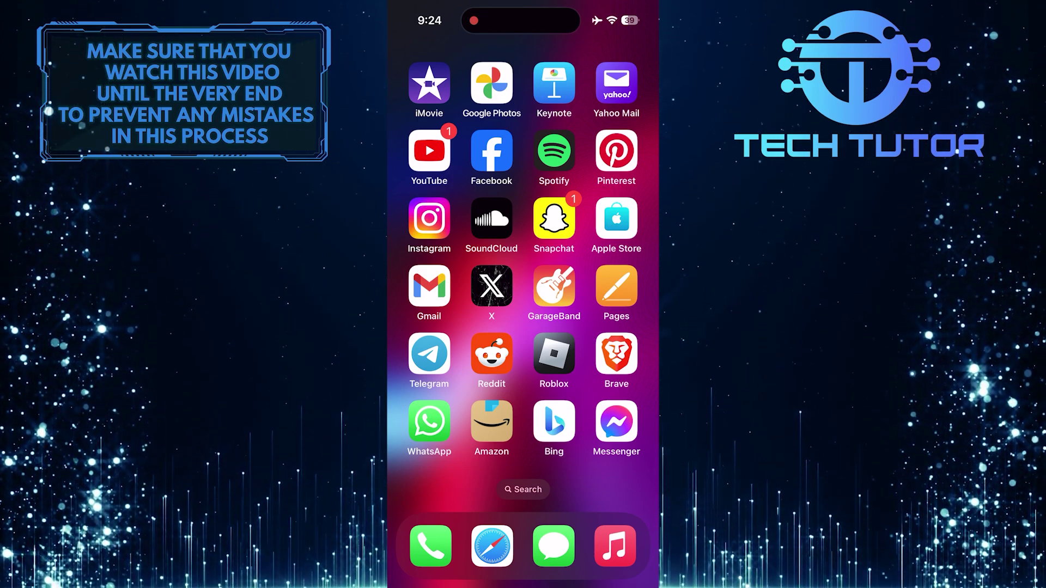
# - Launch Messenger and open chat settings for the Buzz conversation
pyautogui.click(616, 421)
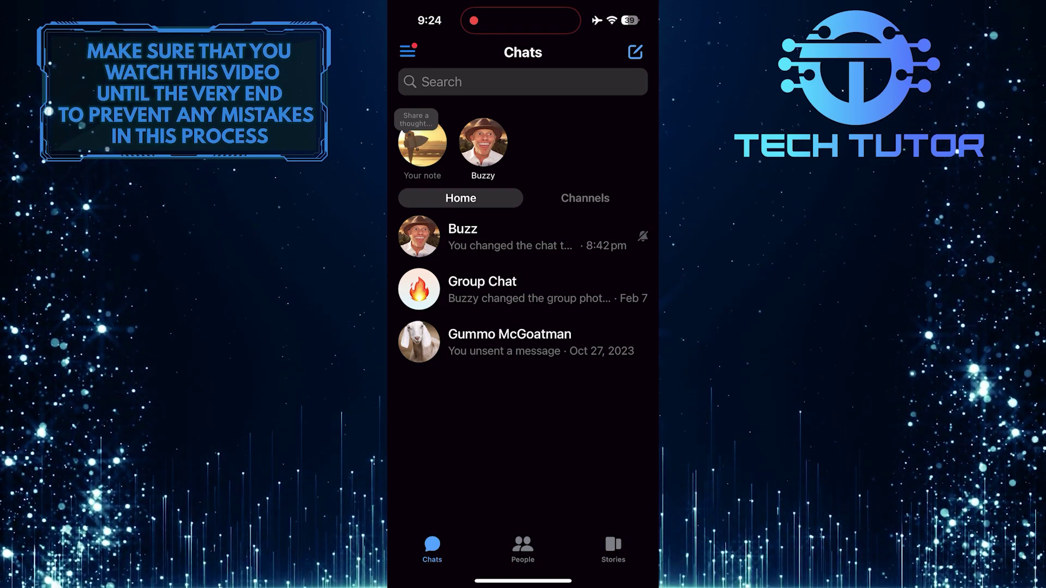
pyautogui.click(490, 237)
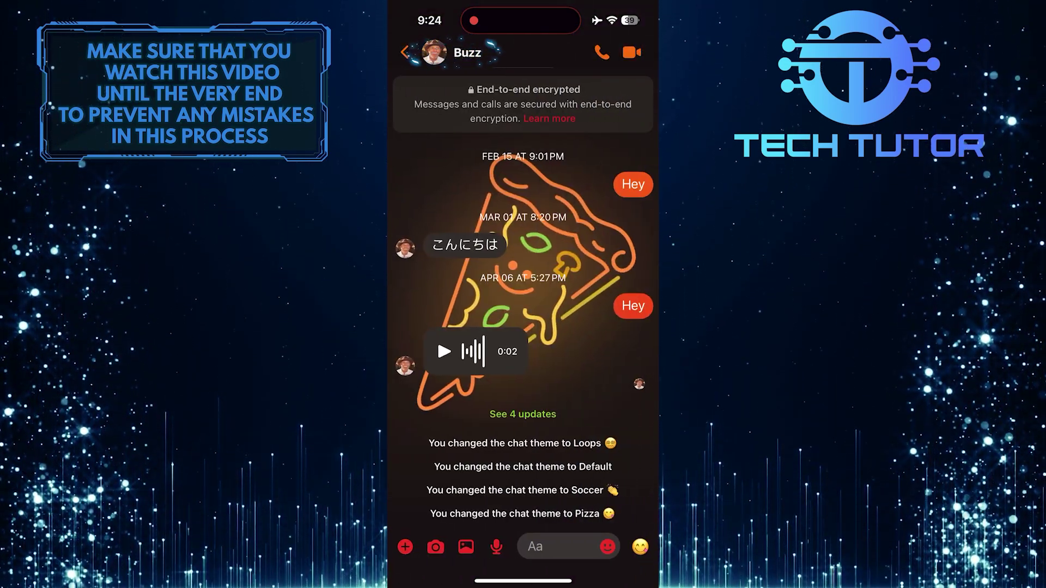
pyautogui.click(458, 53)
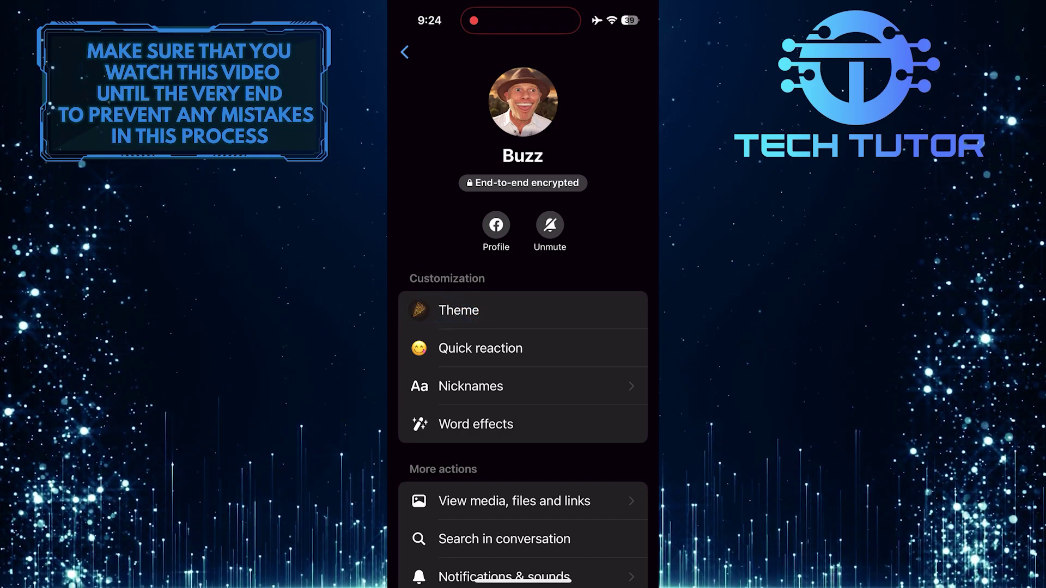
# - Preview the first Colors & Gradients option, the default purple theme, for Buzz's chat
pyautogui.click(459, 310)
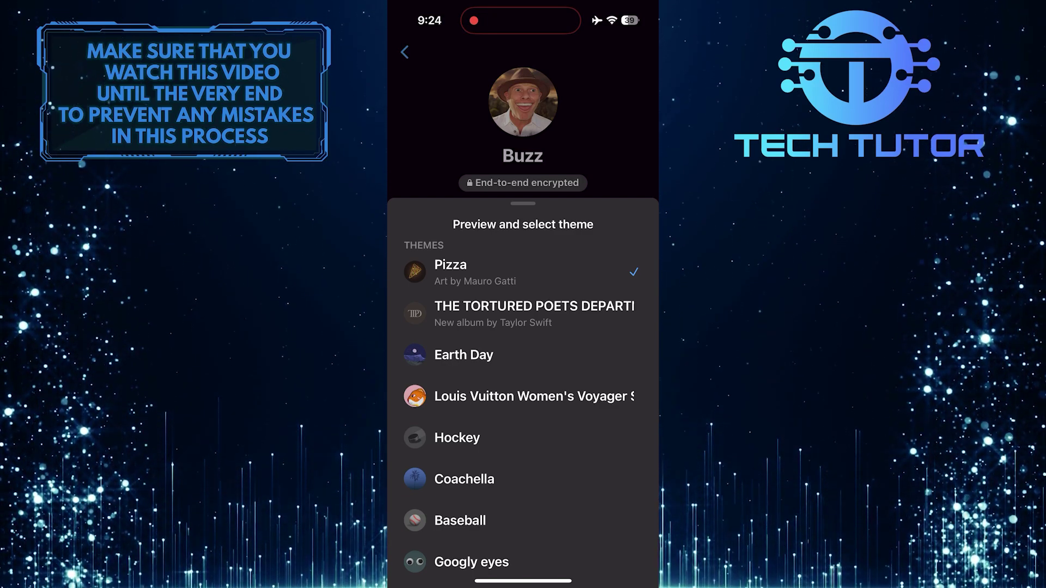
pyautogui.scroll(-3, 523, 392)
pyautogui.scroll(-5, 523, 327)
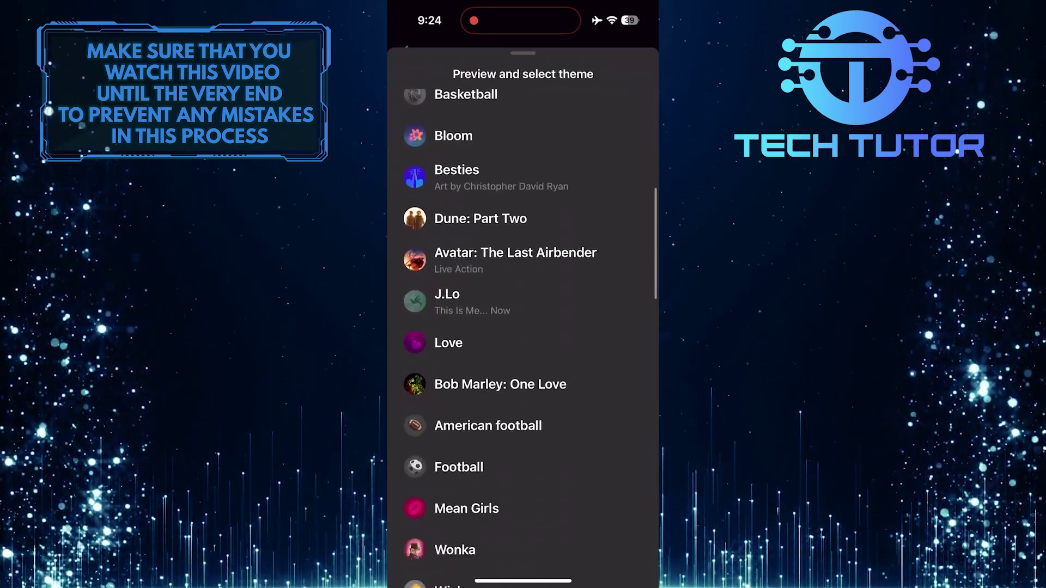
pyautogui.scroll(-5, 523, 327)
pyautogui.scroll(-5, 523, 327)
pyautogui.scroll(-3, 523, 327)
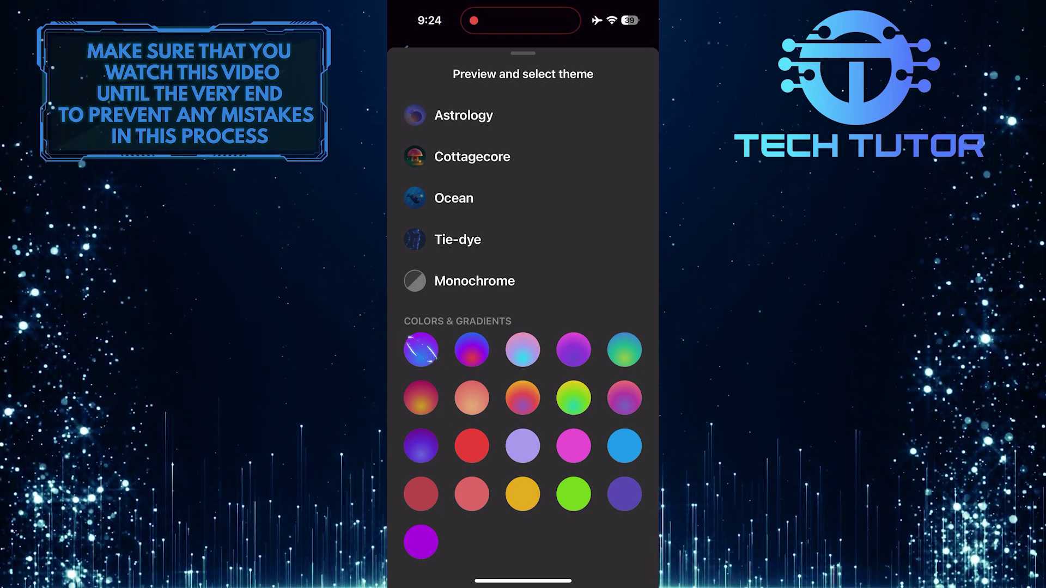
pyautogui.click(421, 350)
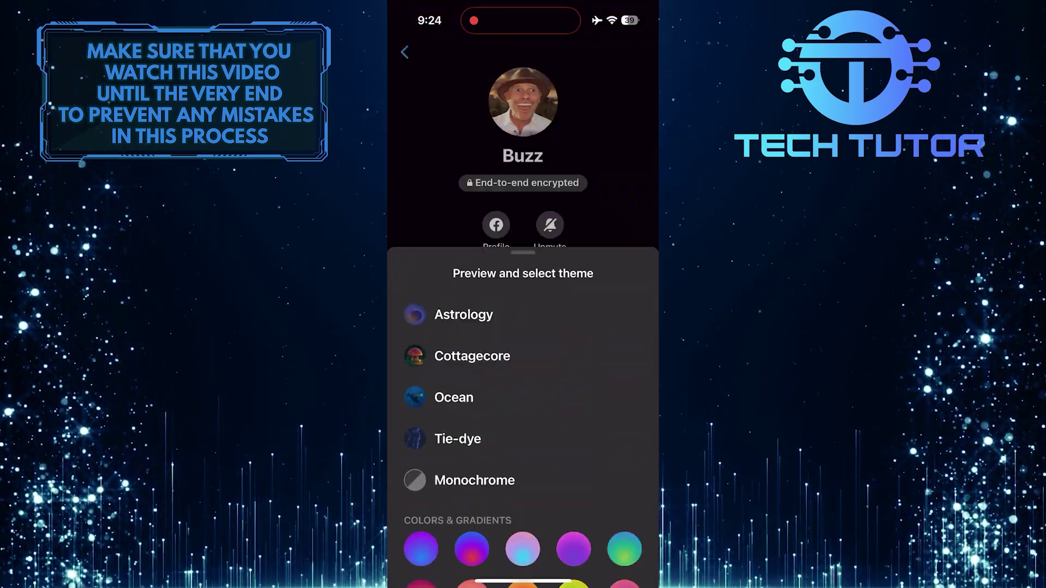
pyautogui.click(403, 52)
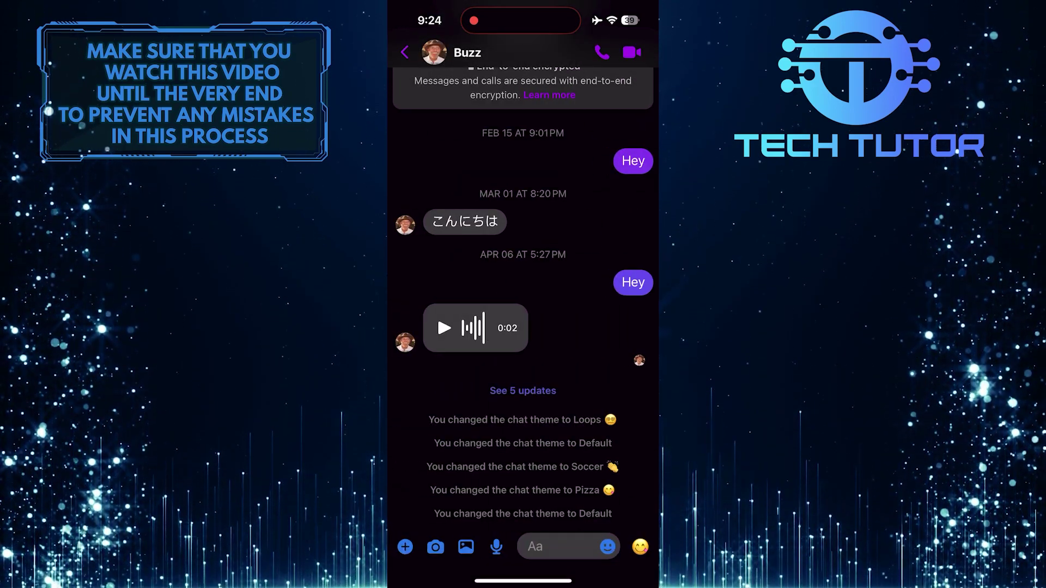